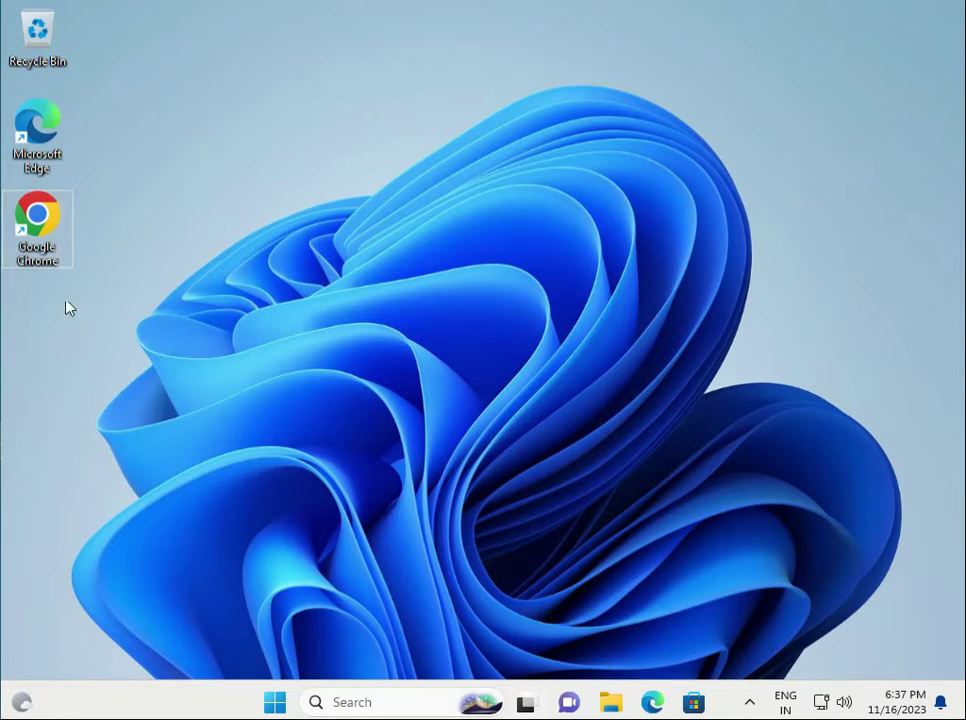
Step: Launch Chrome and search Google for 'hp laserjet mfp m233dw driver'
{"action": "double_click", "coordinate": [52, 220]}
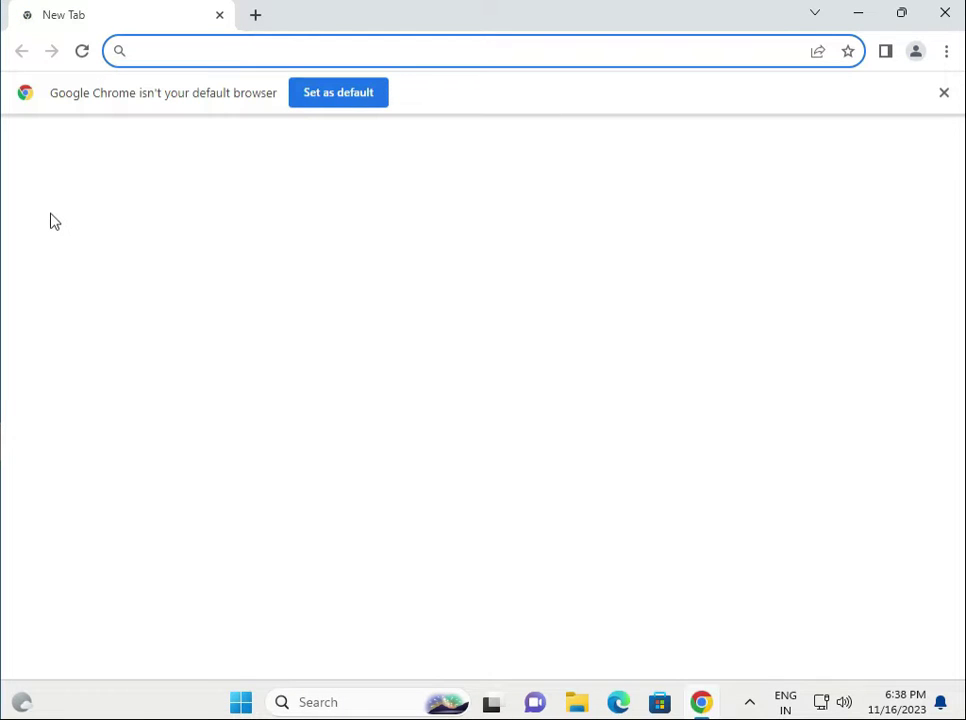
{"action": "left_click", "coordinate": [217, 51]}
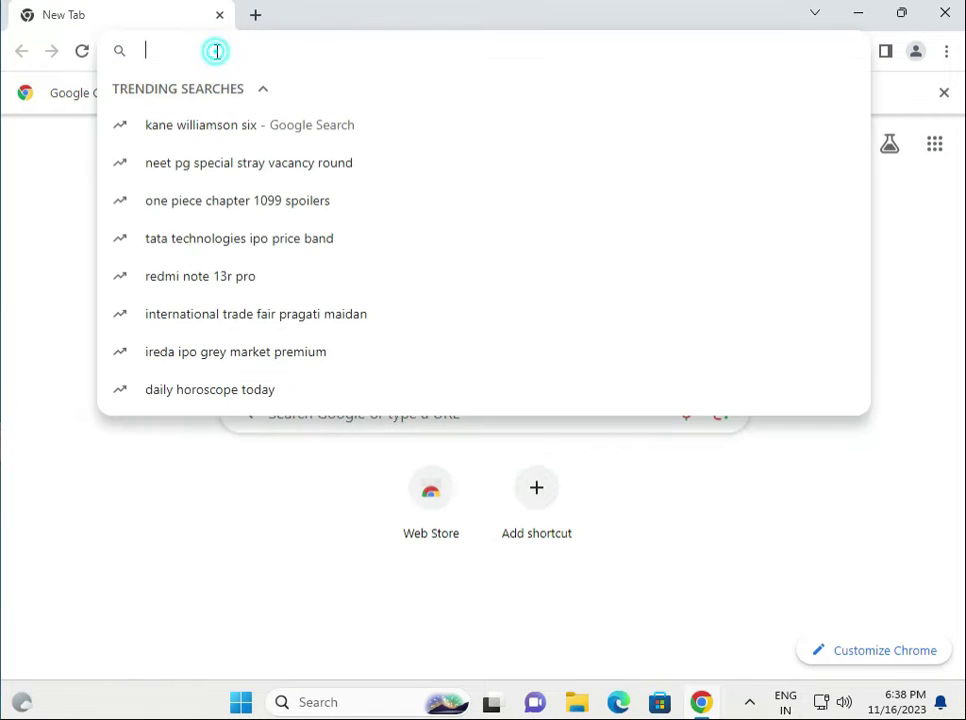
{"action": "type", "text": "hp"}
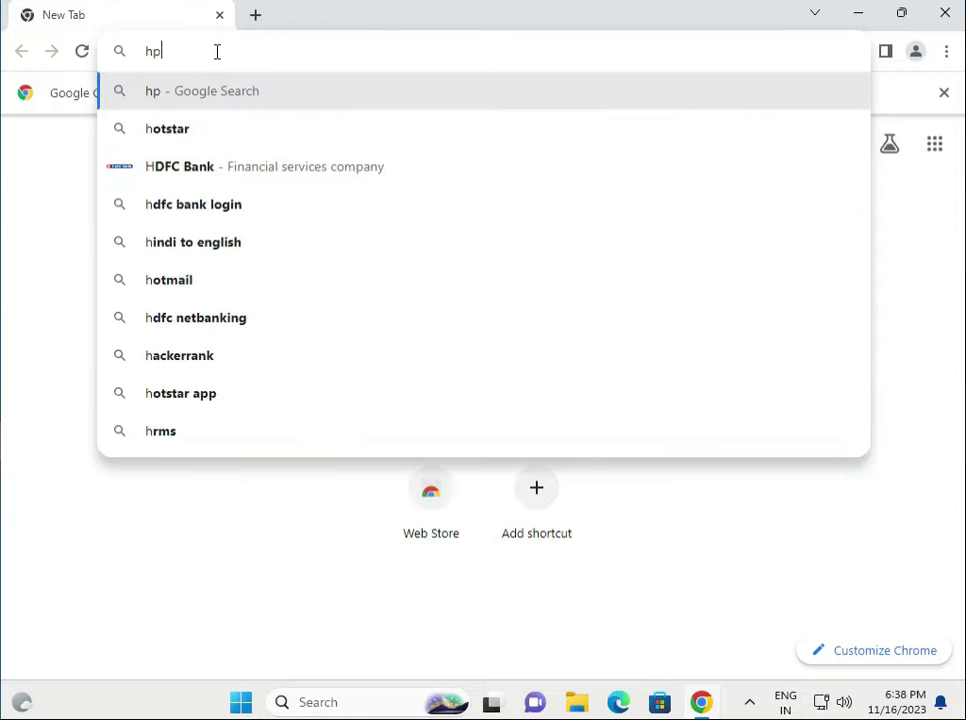
{"action": "type", "text": " laserjet "}
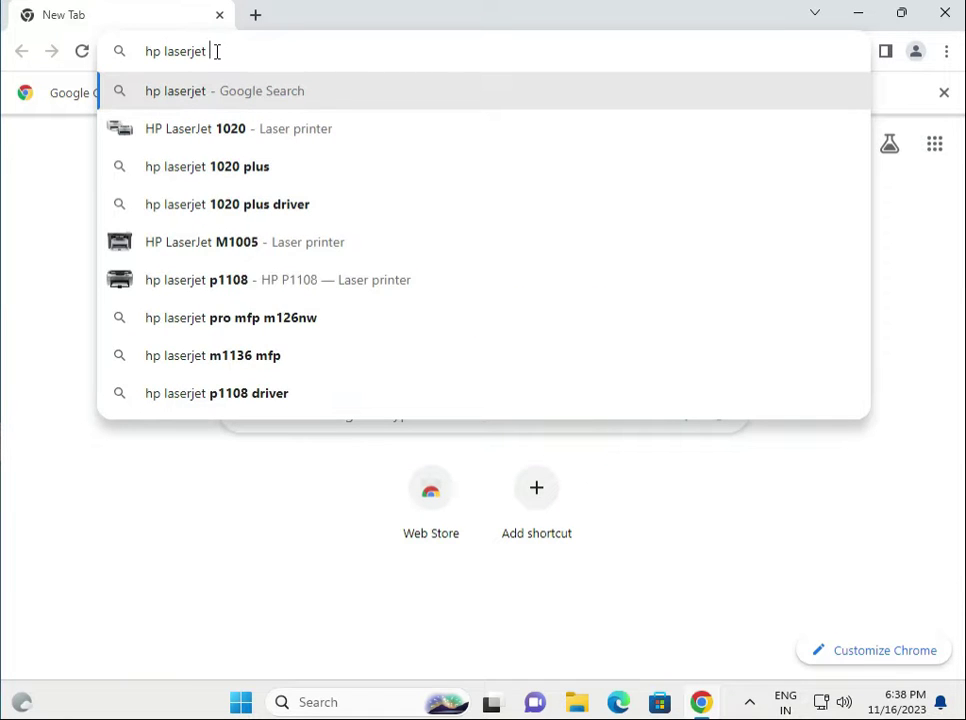
{"action": "type", "text": "m"}
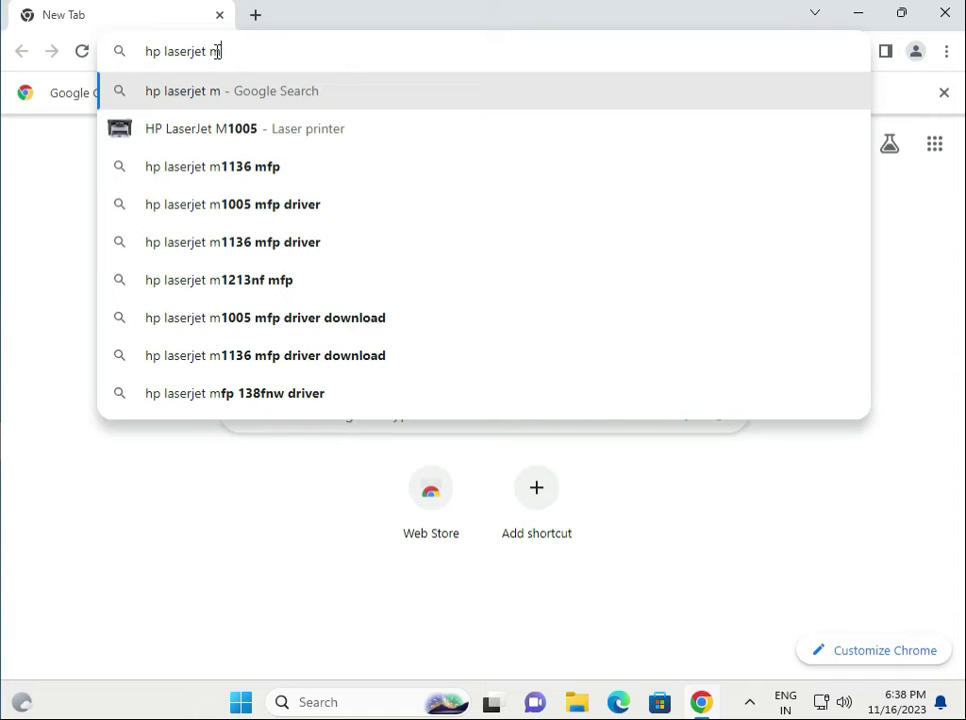
{"action": "type", "text": "fp"}
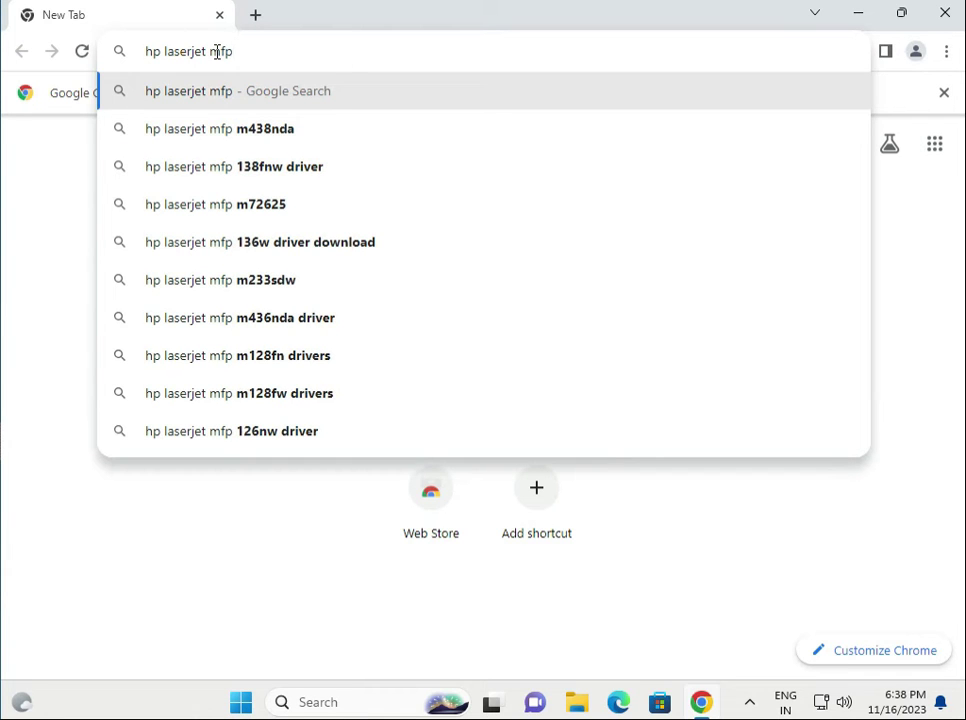
{"action": "type", "text": " m233"}
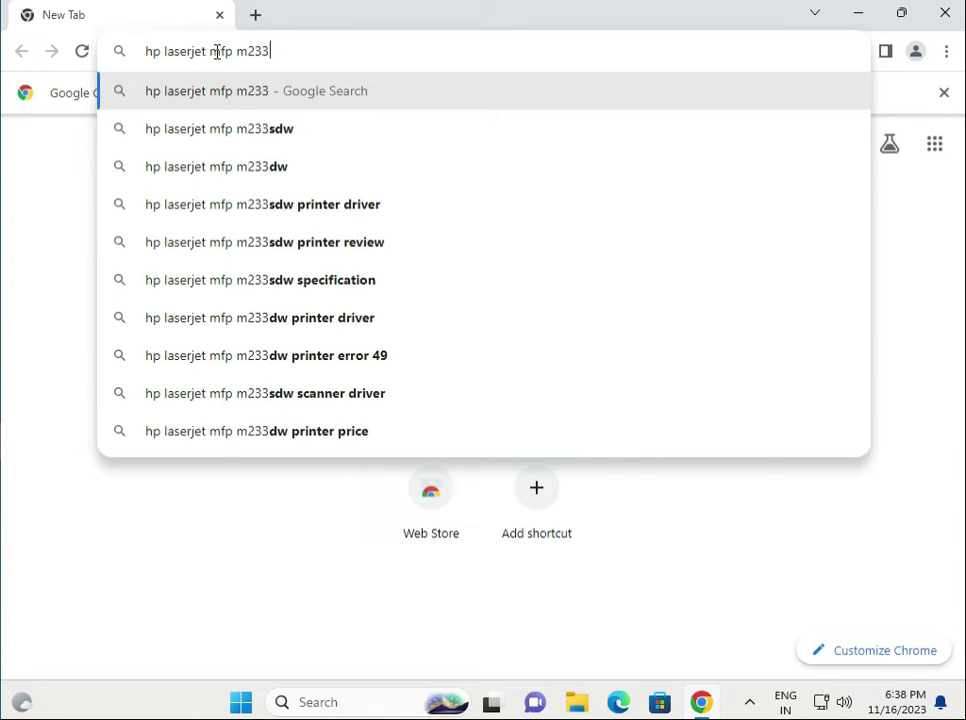
{"action": "type", "text": "dw"}
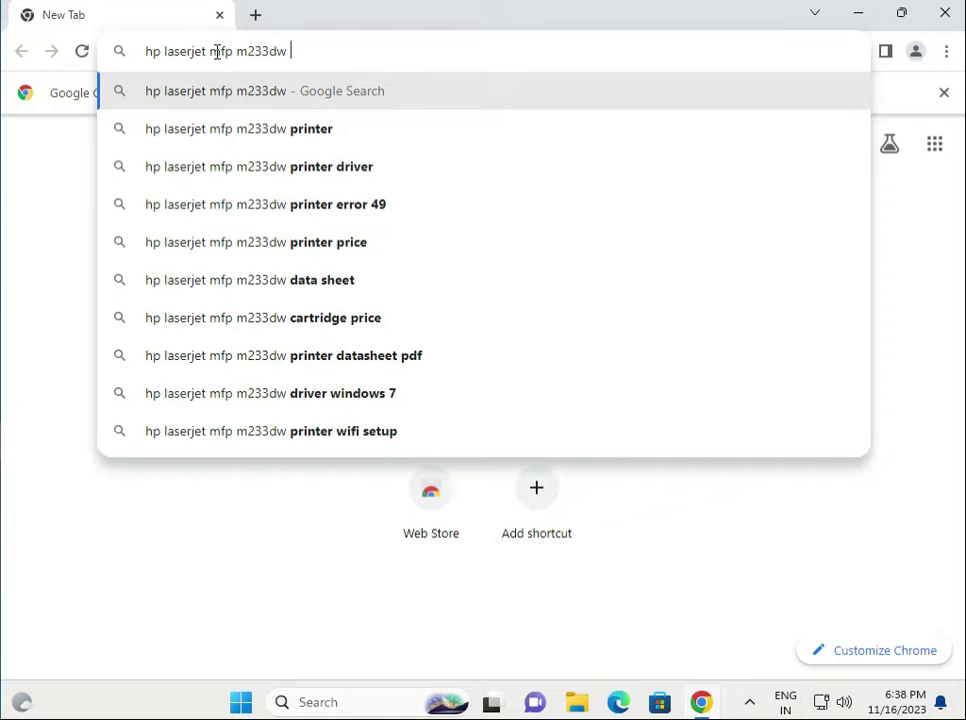
{"action": "type", "text": " dr"}
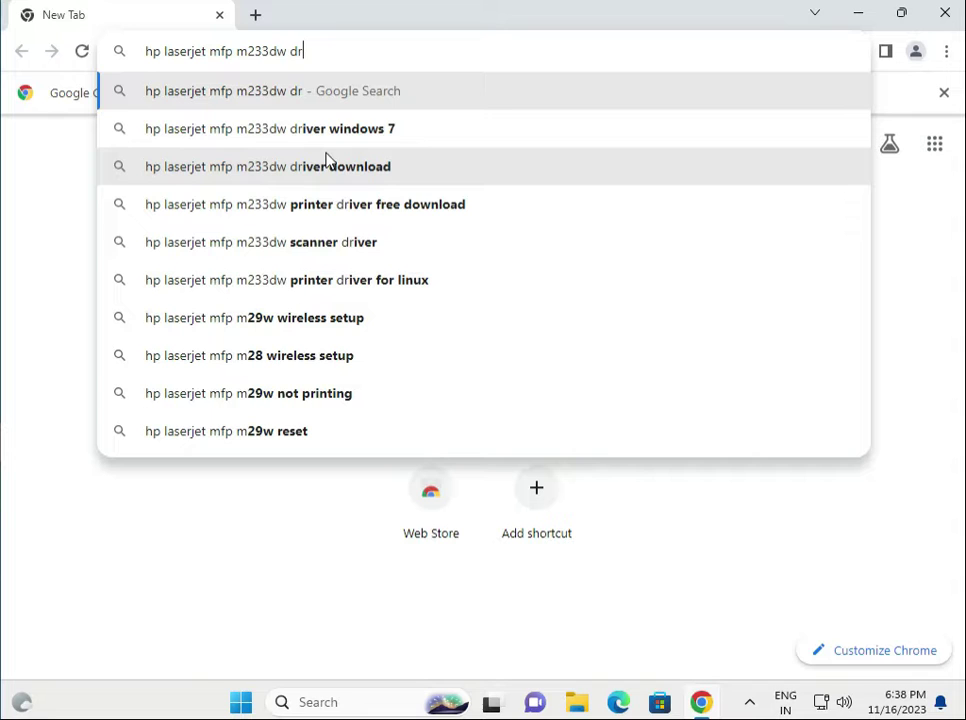
{"action": "key", "text": "BackSpace"}
{"action": "type", "text": "river"}
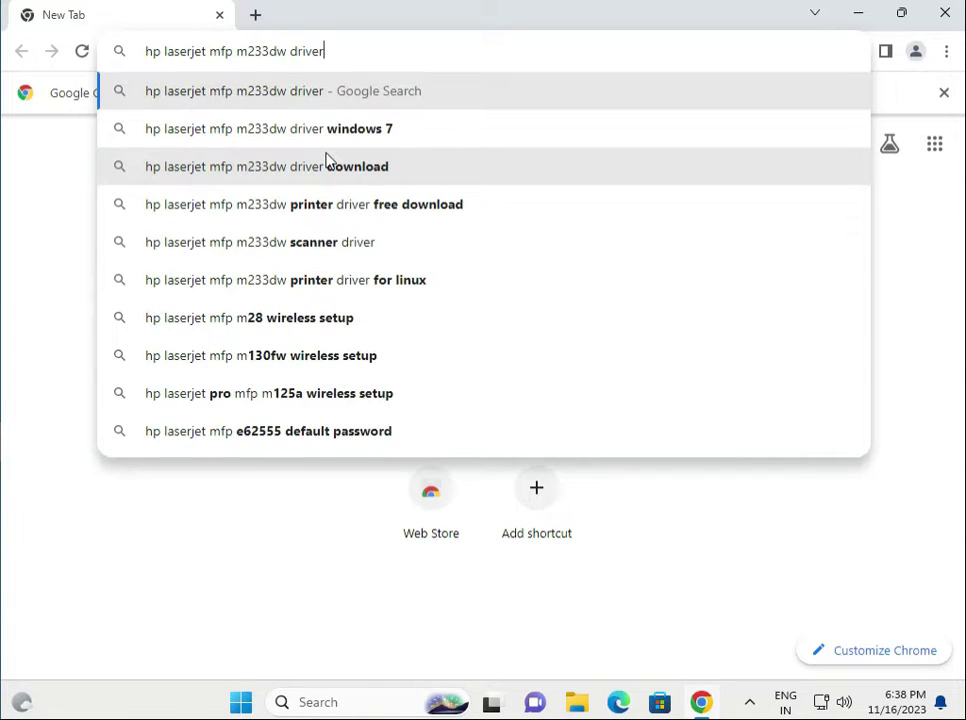
{"action": "key", "text": "Return"}
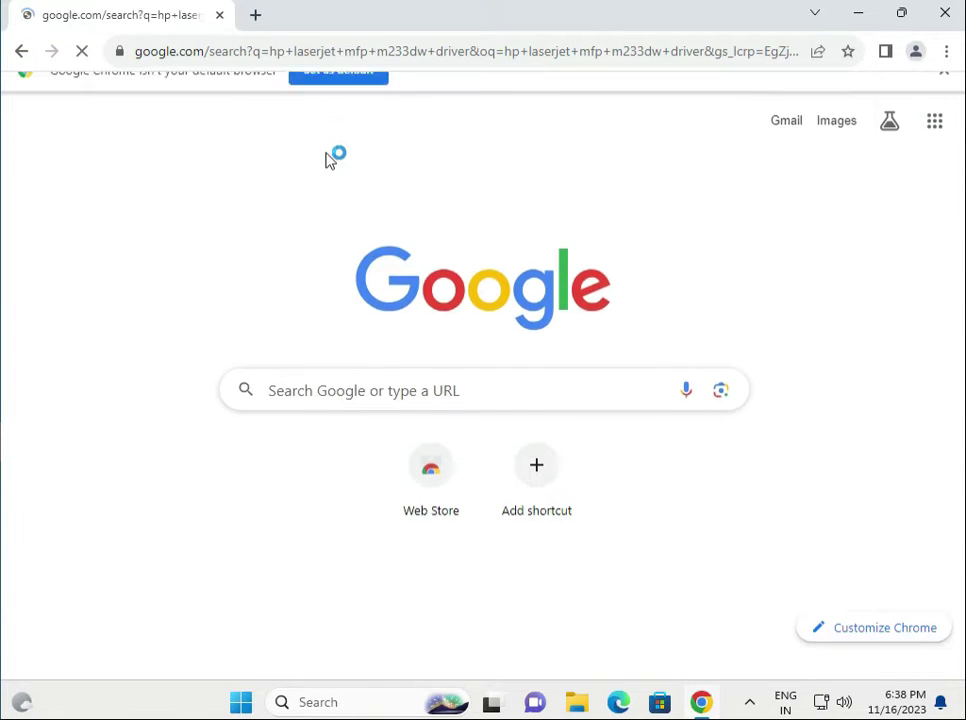
Step: Open the HP Support result in a new tab, accept cookies, and switch the OS to Windows 11
{"action": "right_click", "coordinate": [218, 304]}
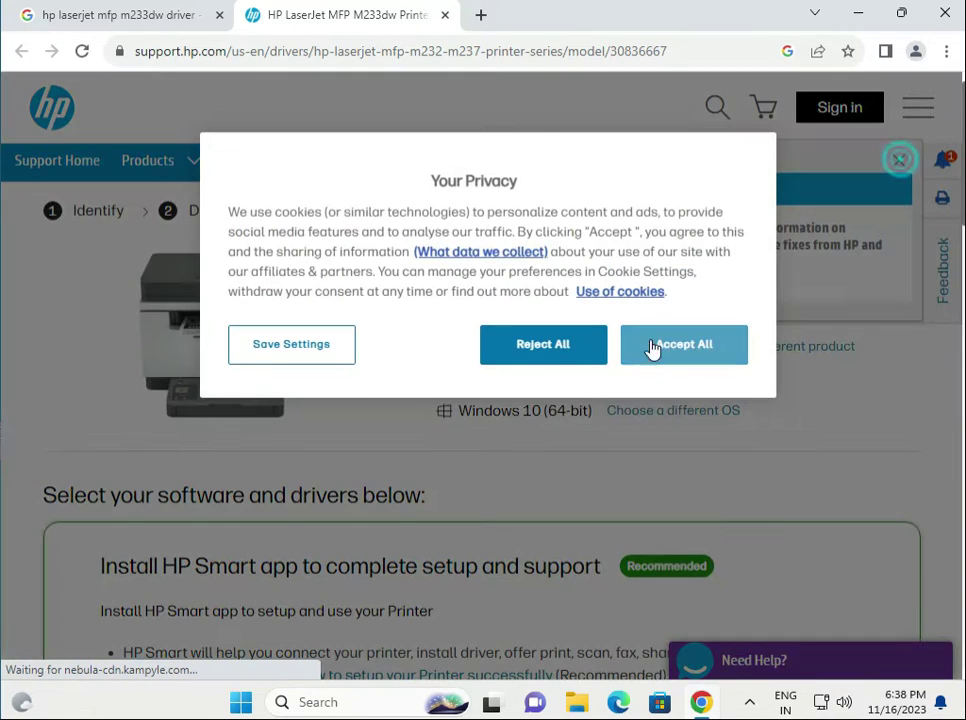
{"action": "left_click", "coordinate": [653, 353]}
{"action": "left_click", "coordinate": [645, 414]}
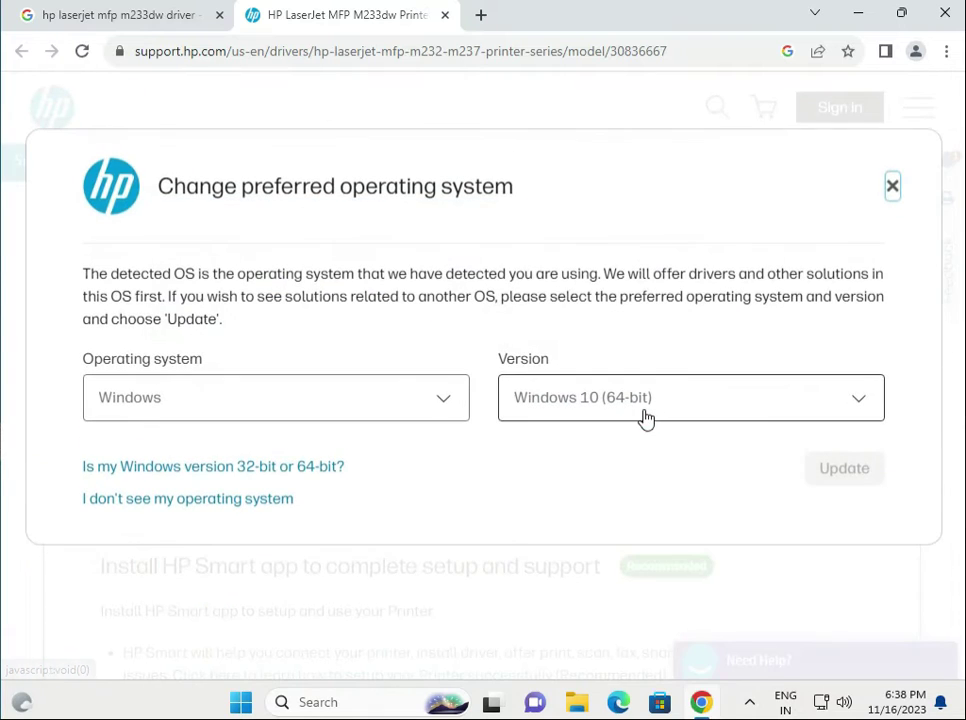
{"action": "left_click", "coordinate": [634, 408]}
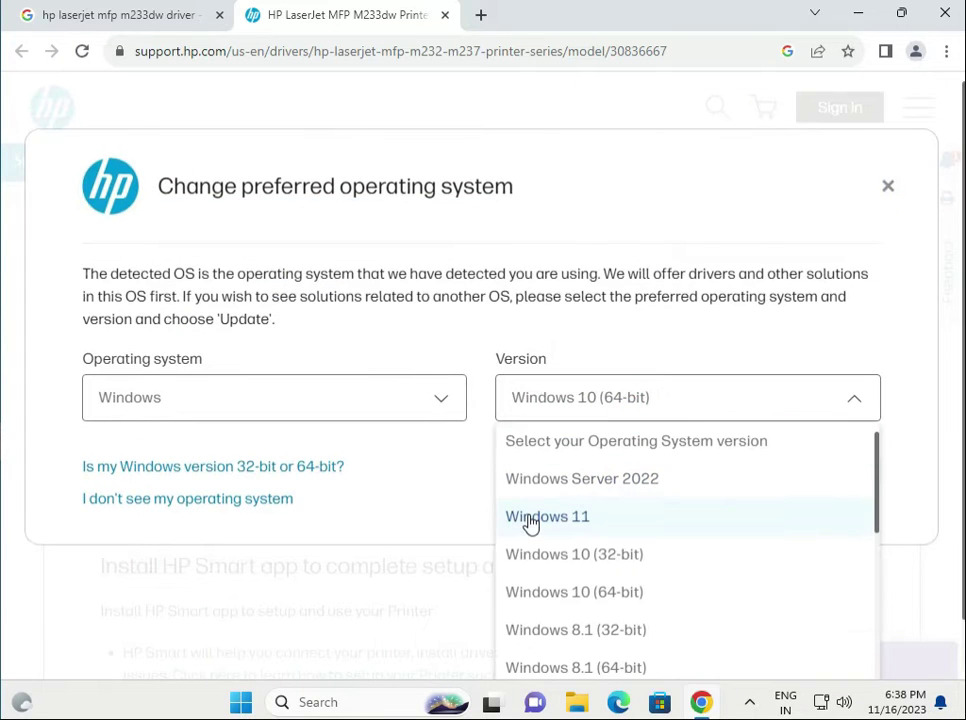
{"action": "scroll", "coordinate": [598, 536], "scroll_direction": "down", "scroll_amount": 3}
{"action": "scroll", "coordinate": [598, 537], "scroll_direction": "up", "scroll_amount": 4}
{"action": "left_click", "coordinate": [561, 521]}
{"action": "left_click", "coordinate": [850, 468]}
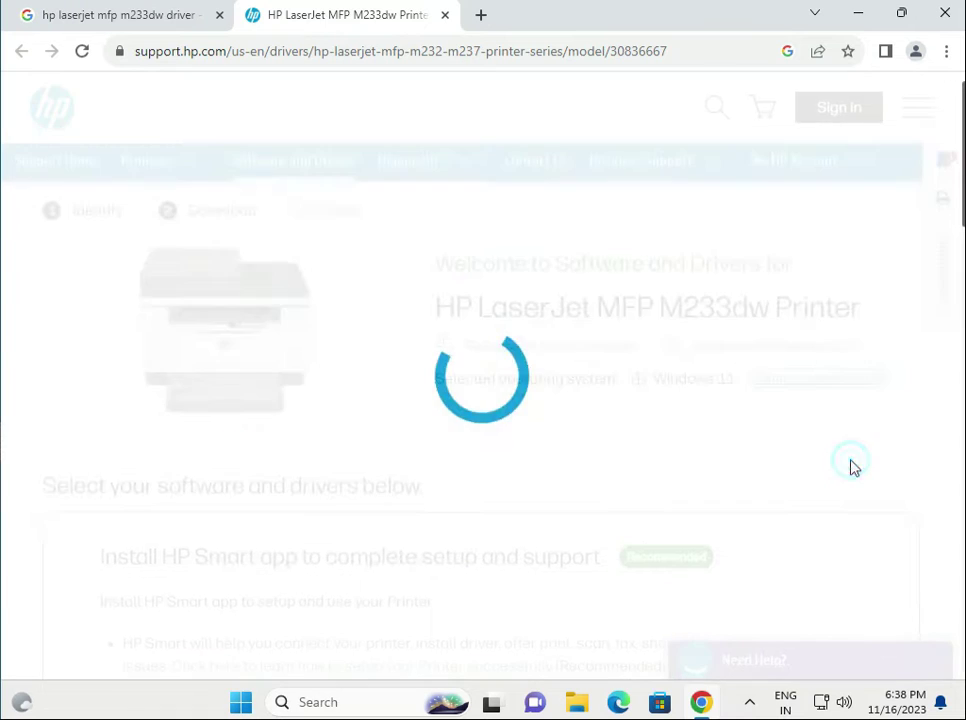
Step: Expand all driver categories and scroll down to the Universal Scan drivers, highlighting the Full Feature driver
{"action": "scroll", "coordinate": [304, 414], "scroll_direction": "down", "scroll_amount": 6}
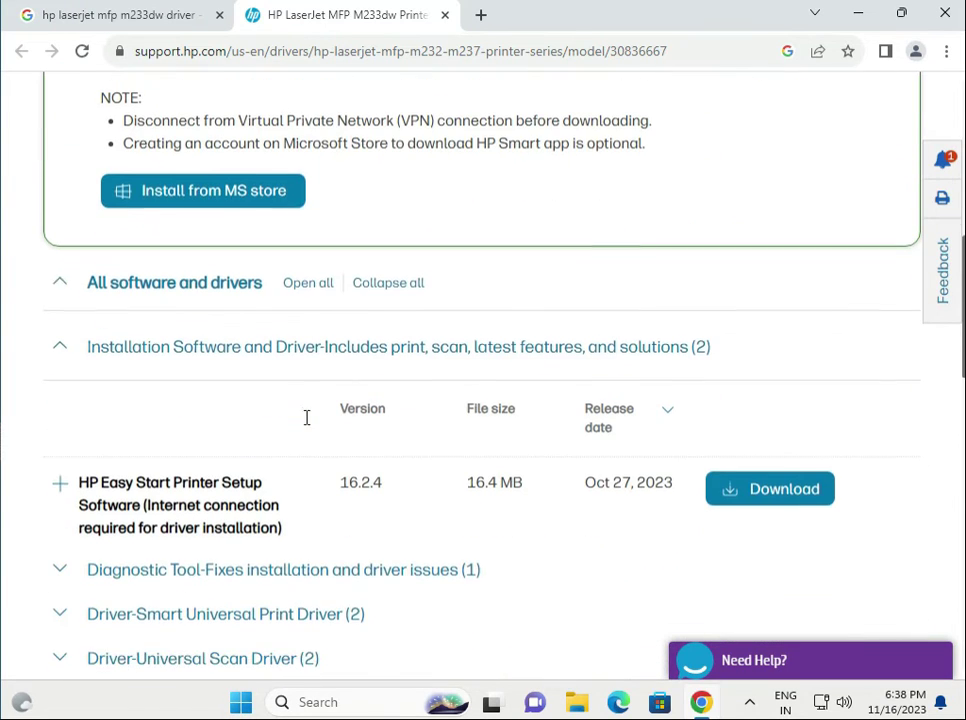
{"action": "left_click", "coordinate": [304, 282]}
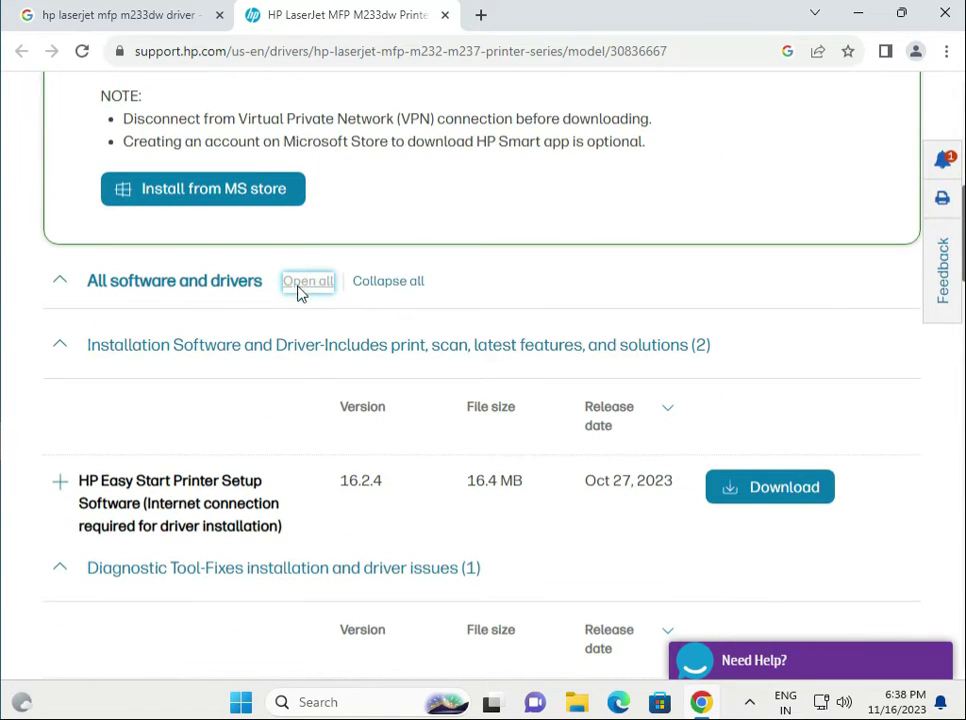
{"action": "scroll", "coordinate": [390, 455], "scroll_direction": "down", "scroll_amount": 2}
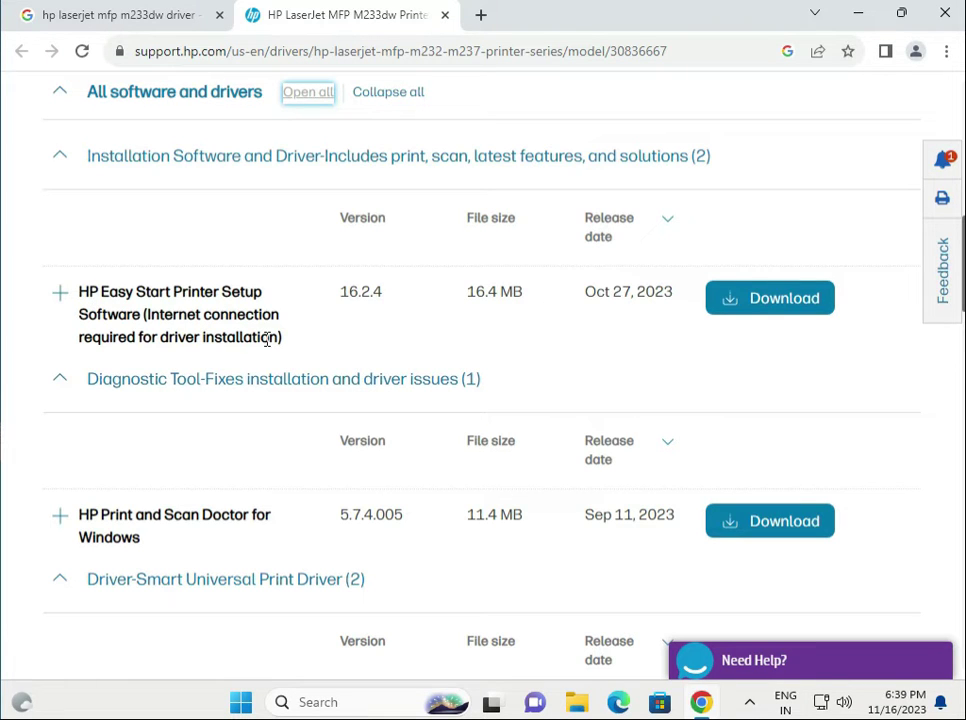
{"action": "scroll", "coordinate": [382, 392], "scroll_direction": "down", "scroll_amount": 2}
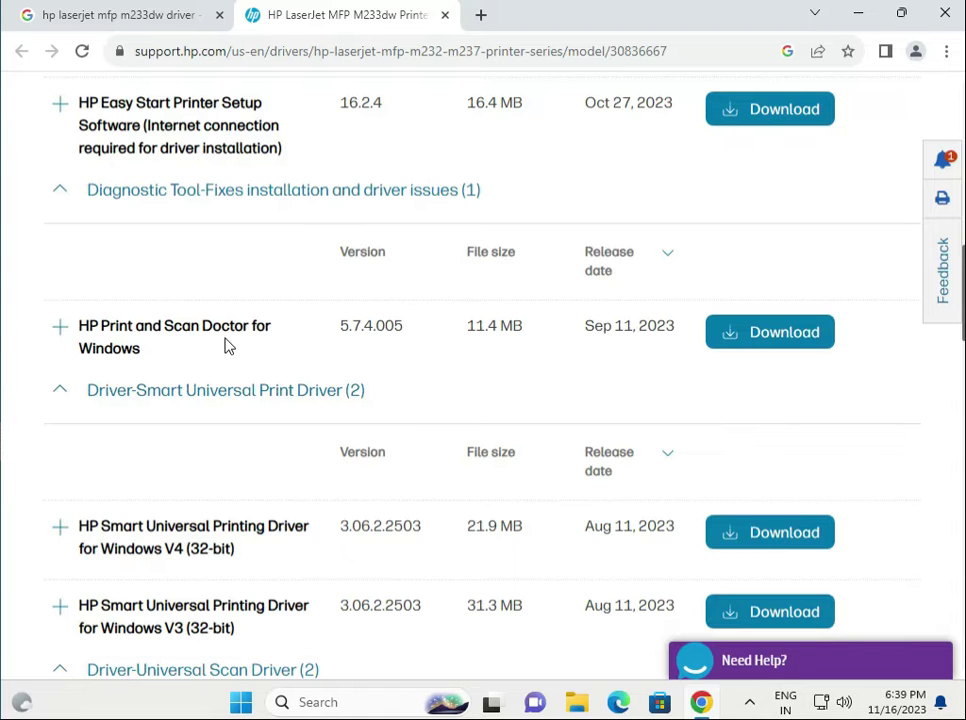
{"action": "scroll", "coordinate": [272, 436], "scroll_direction": "down", "scroll_amount": 1}
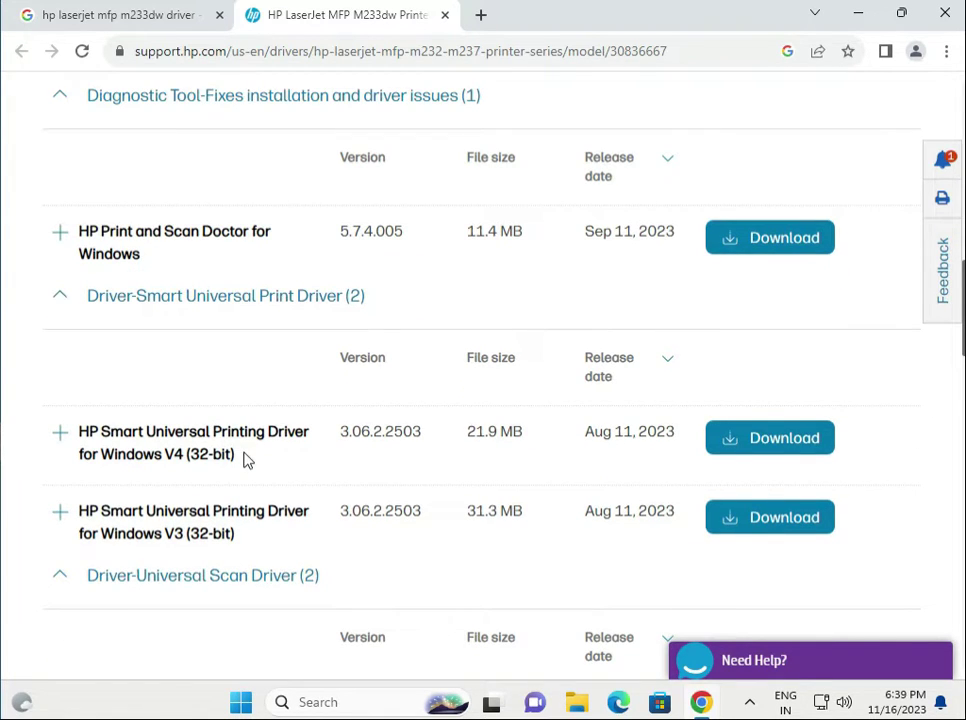
{"action": "scroll", "coordinate": [247, 460], "scroll_direction": "down", "scroll_amount": 1}
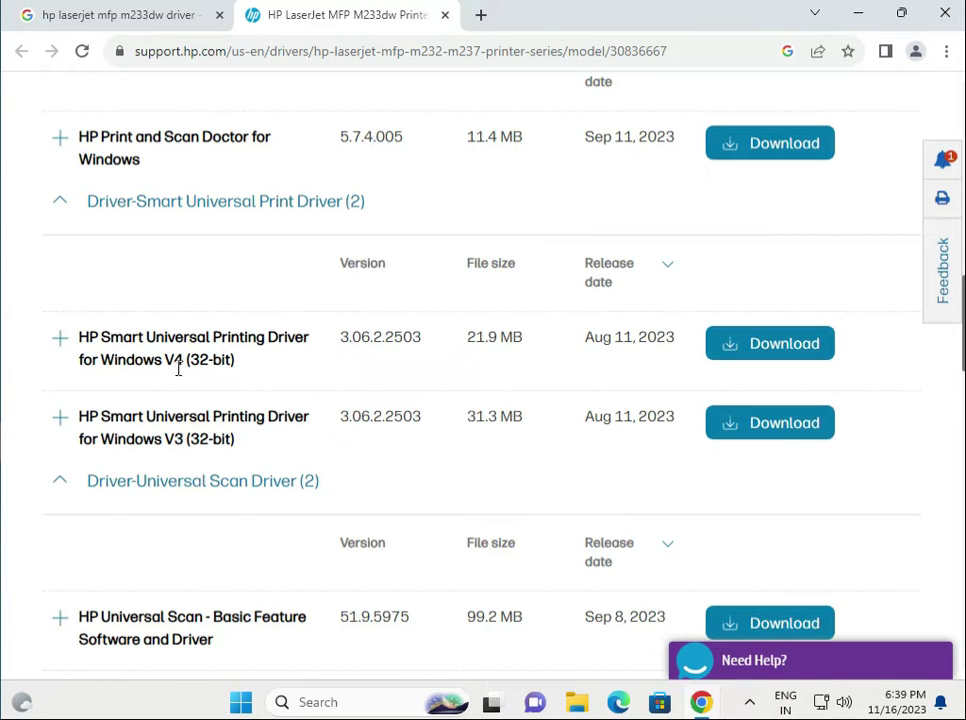
{"action": "scroll", "coordinate": [360, 455], "scroll_direction": "down", "scroll_amount": 2}
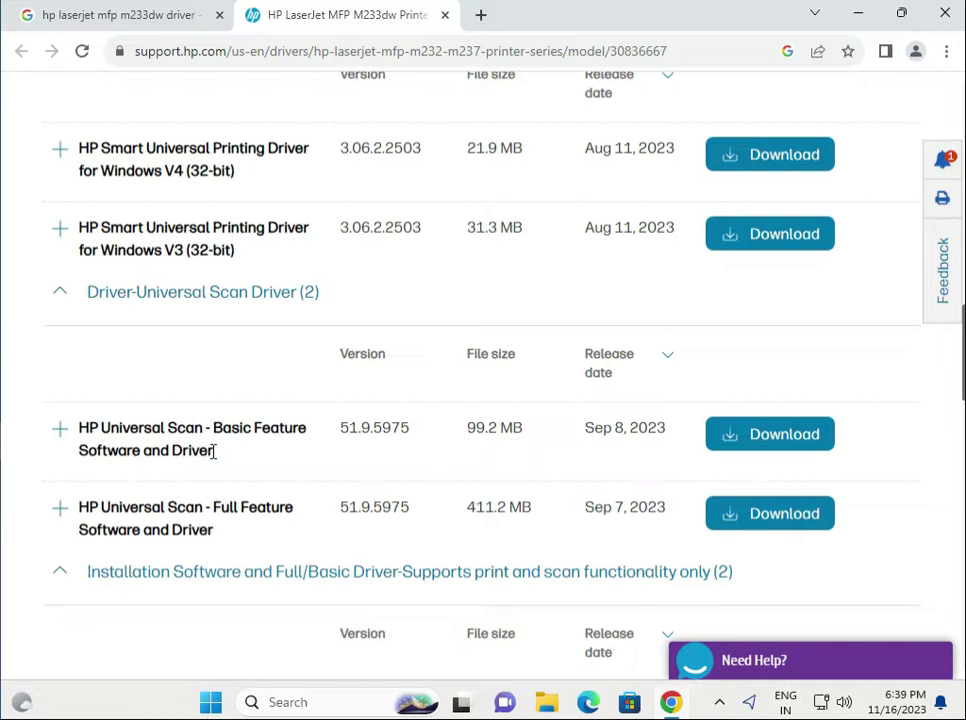
{"action": "left_click_drag", "start_coordinate": [213, 529], "coordinate": [82, 520]}
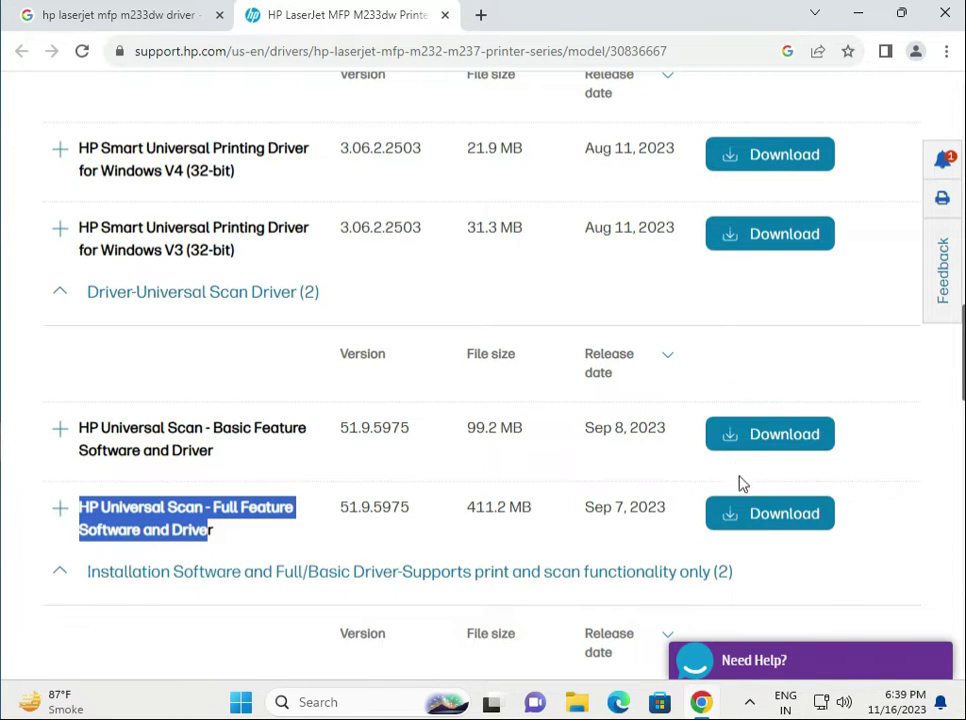
Step: Download HP Universal Scan Basic Feature Software and Driver and run it from the download history
{"action": "left_click", "coordinate": [740, 446]}
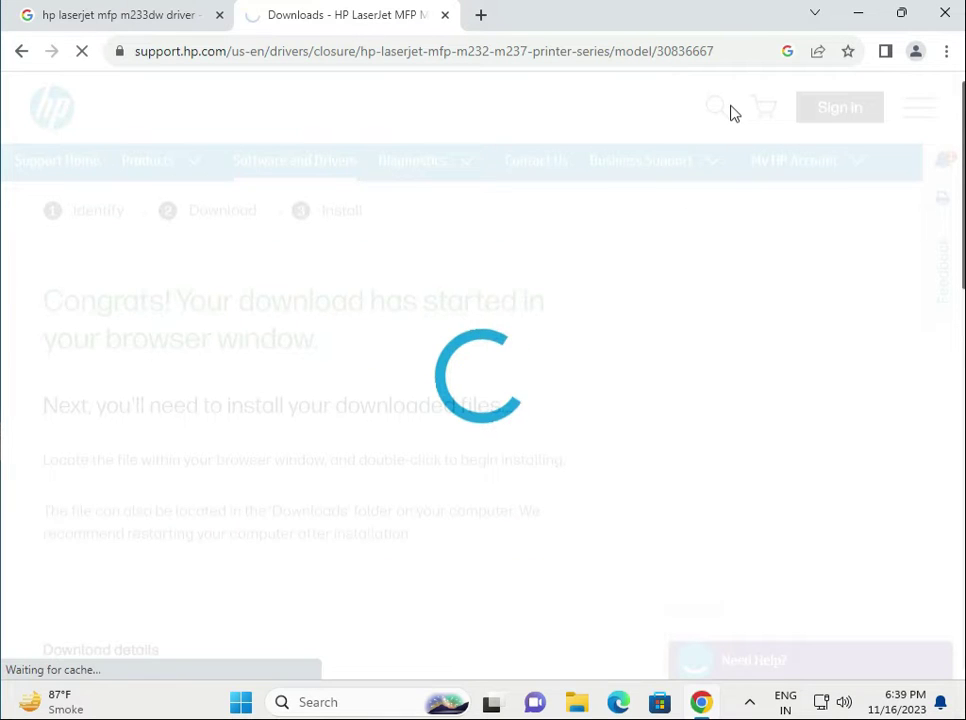
{"action": "left_click", "coordinate": [854, 51]}
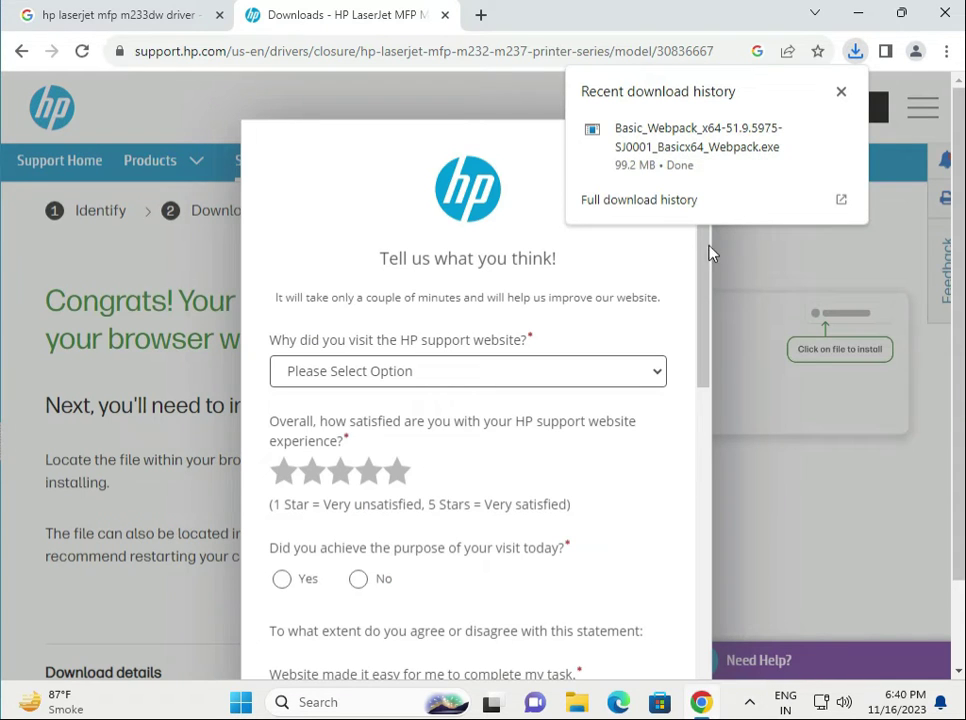
{"action": "left_click", "coordinate": [679, 144]}
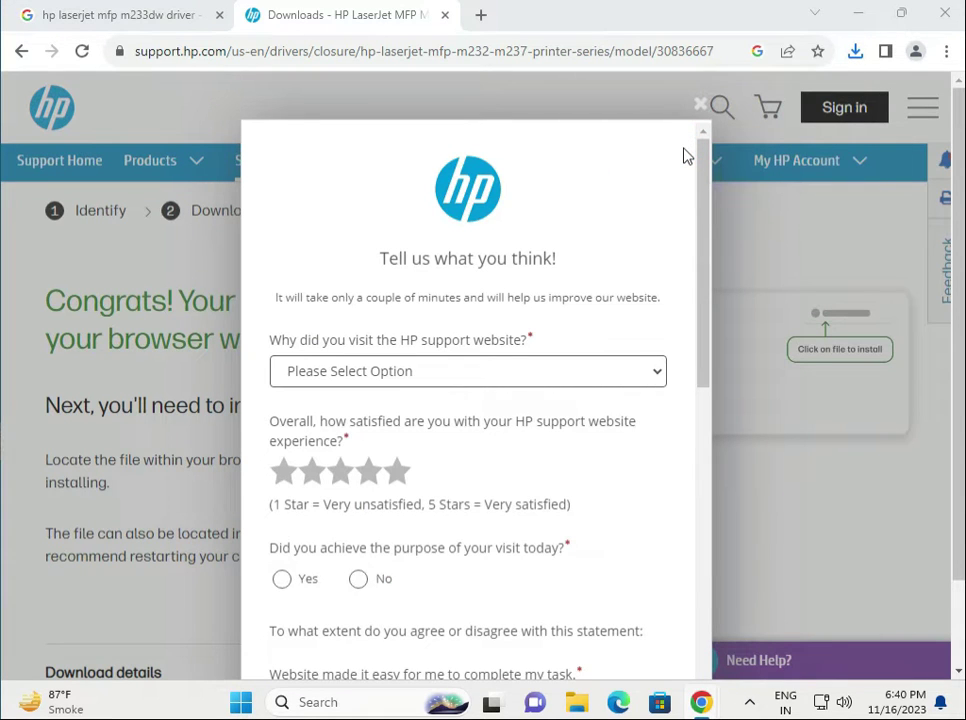
Step: Restore the Chrome window and minimize it to reveal the desktop
{"action": "left_click", "coordinate": [687, 155]}
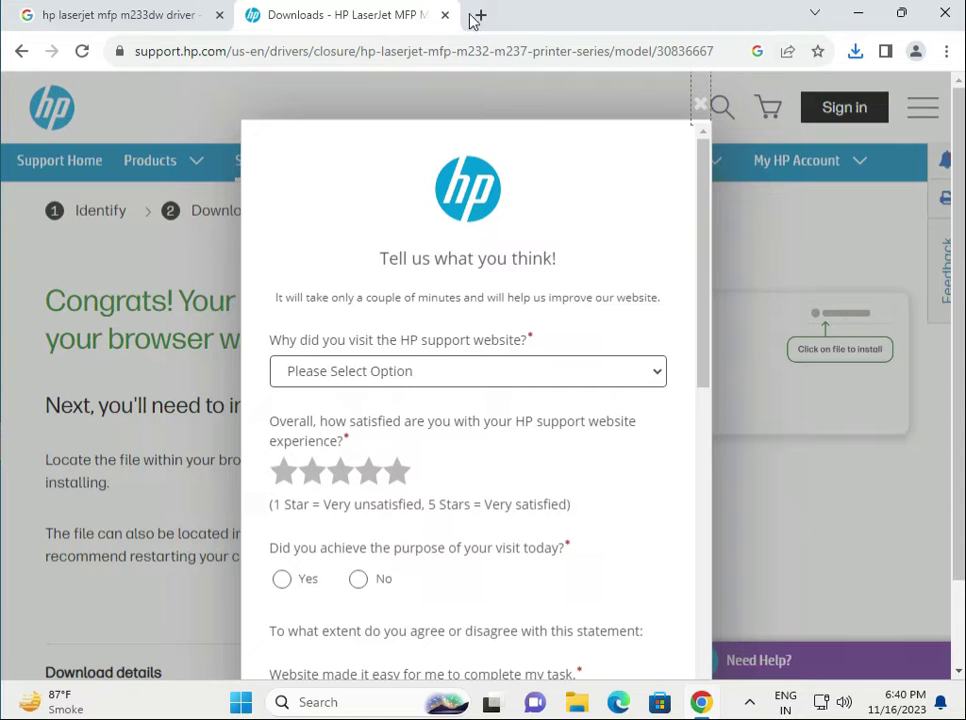
{"action": "double_click", "coordinate": [650, 10]}
{"action": "left_click", "coordinate": [846, 26]}
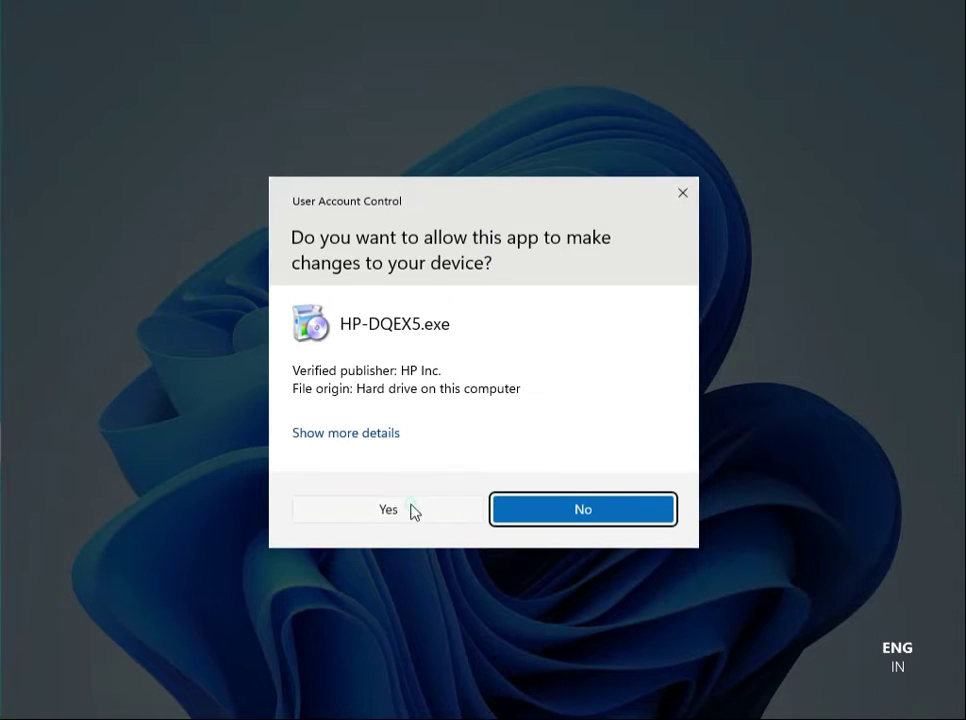
Step: Allow the HP installer, accept the data collection and license agreements, and install the scan software
{"action": "left_click", "coordinate": [412, 511]}
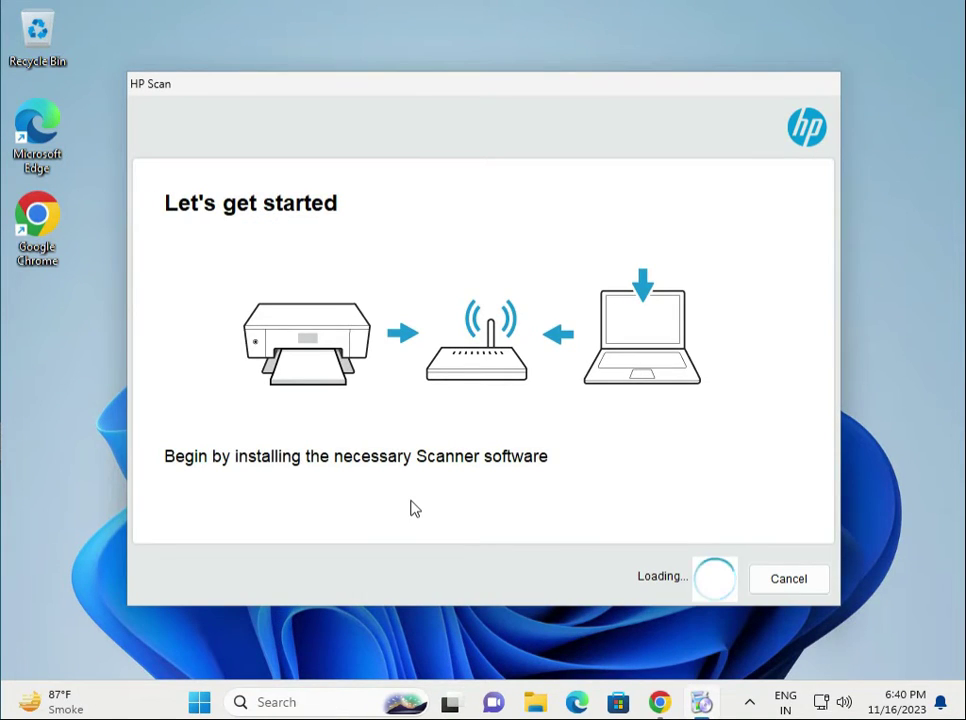
{"action": "left_click", "coordinate": [700, 585]}
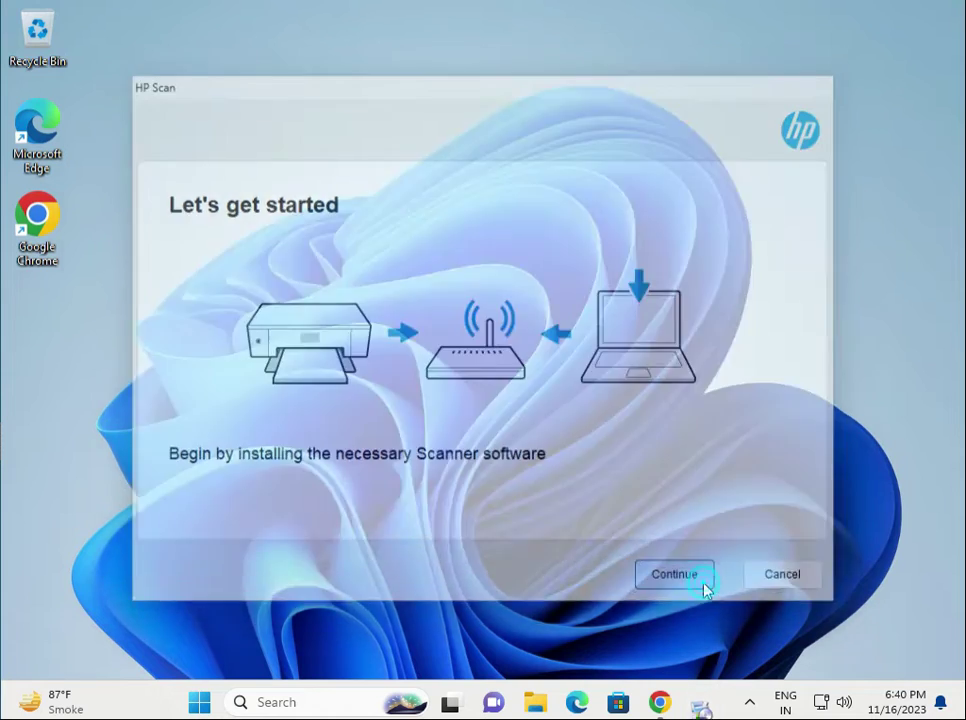
{"action": "left_click", "coordinate": [73, 553]}
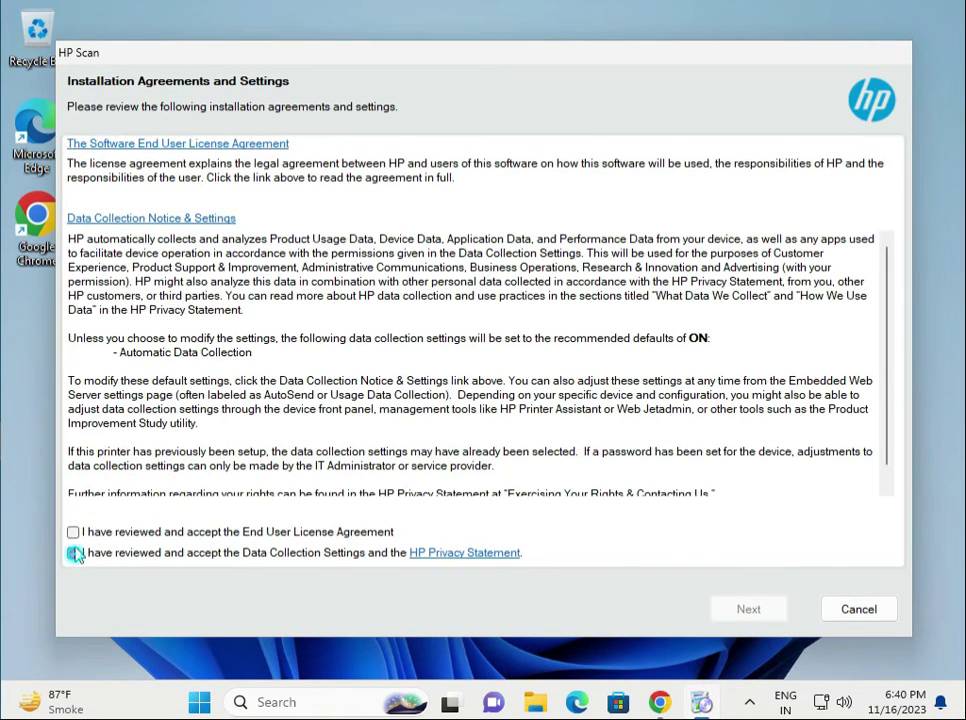
{"action": "left_click", "coordinate": [74, 532]}
{"action": "left_click", "coordinate": [752, 611]}
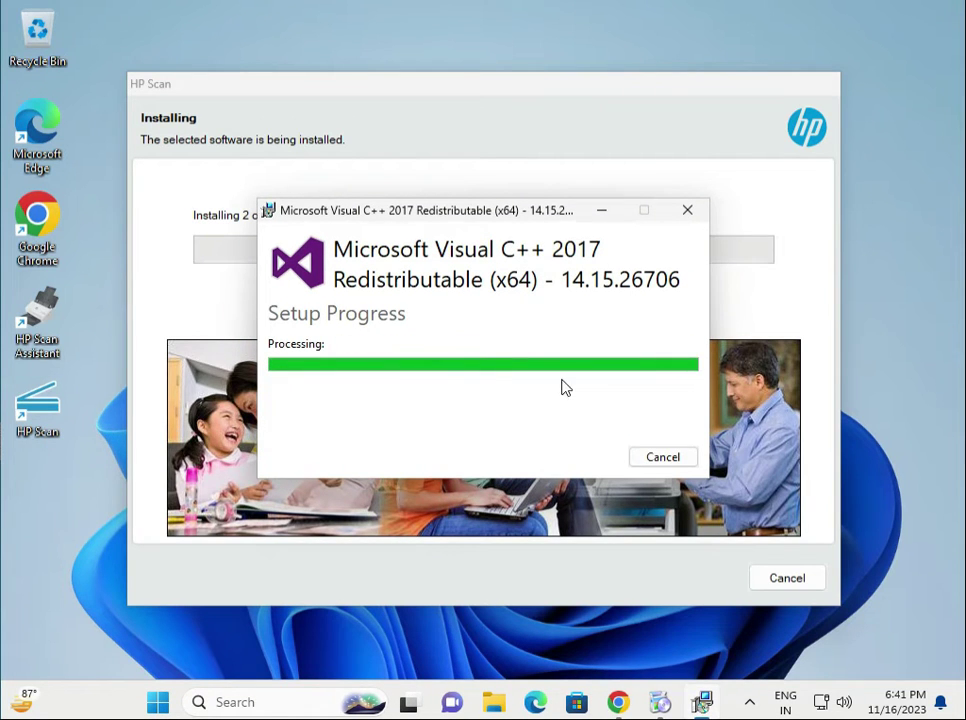
{"action": "mouse_move", "coordinate": [701, 704]}
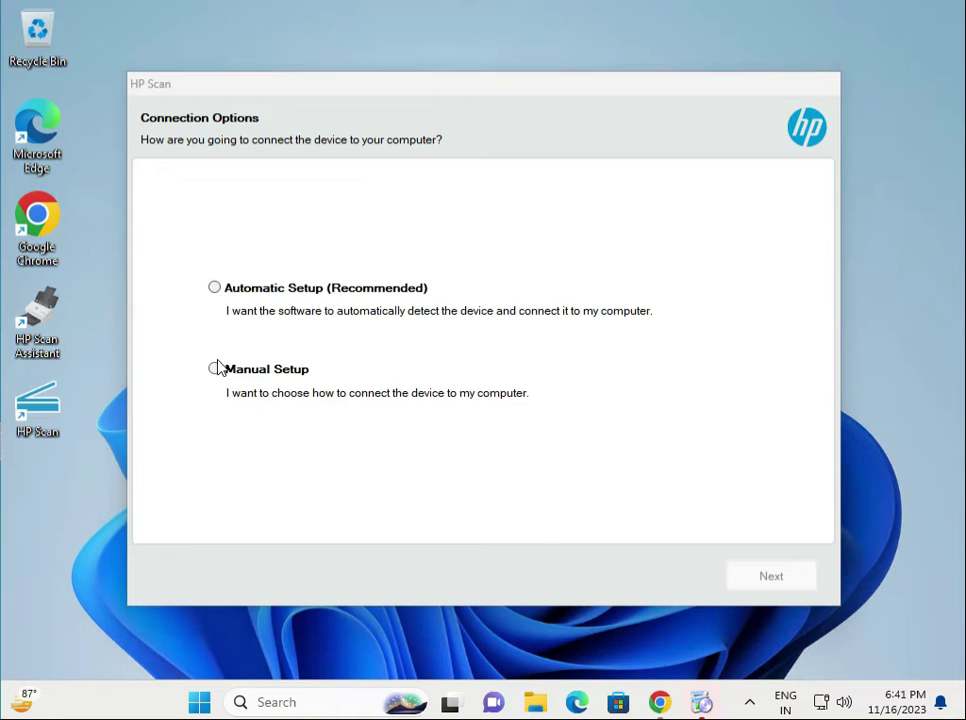
Step: Choose Automatic Setup (Recommended) and proceed to device detection
{"action": "left_click", "coordinate": [215, 289]}
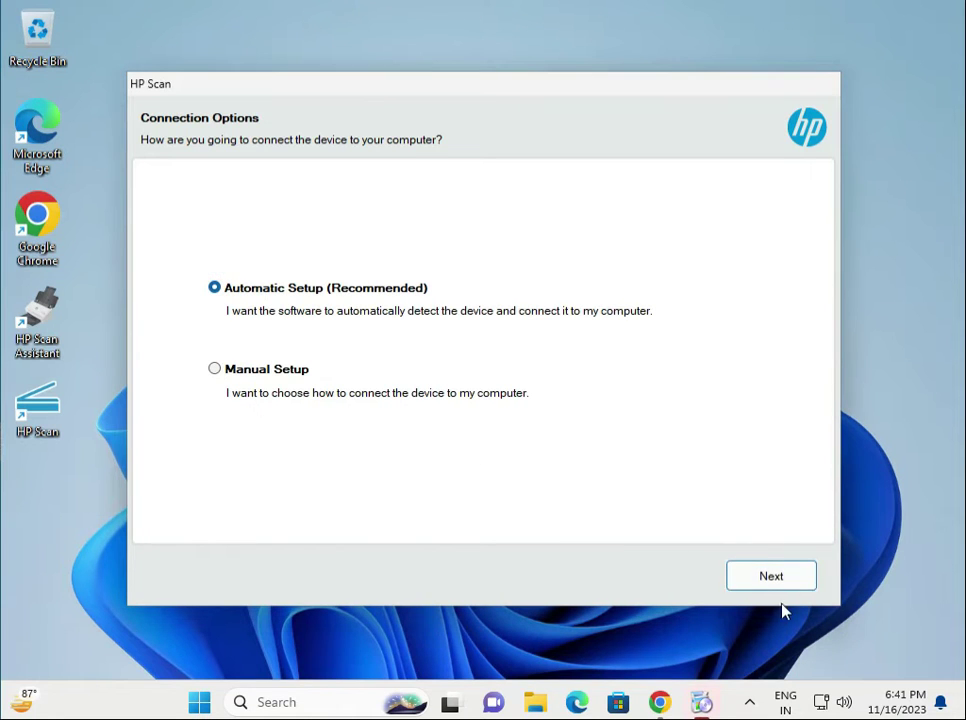
{"action": "left_click", "coordinate": [799, 588]}
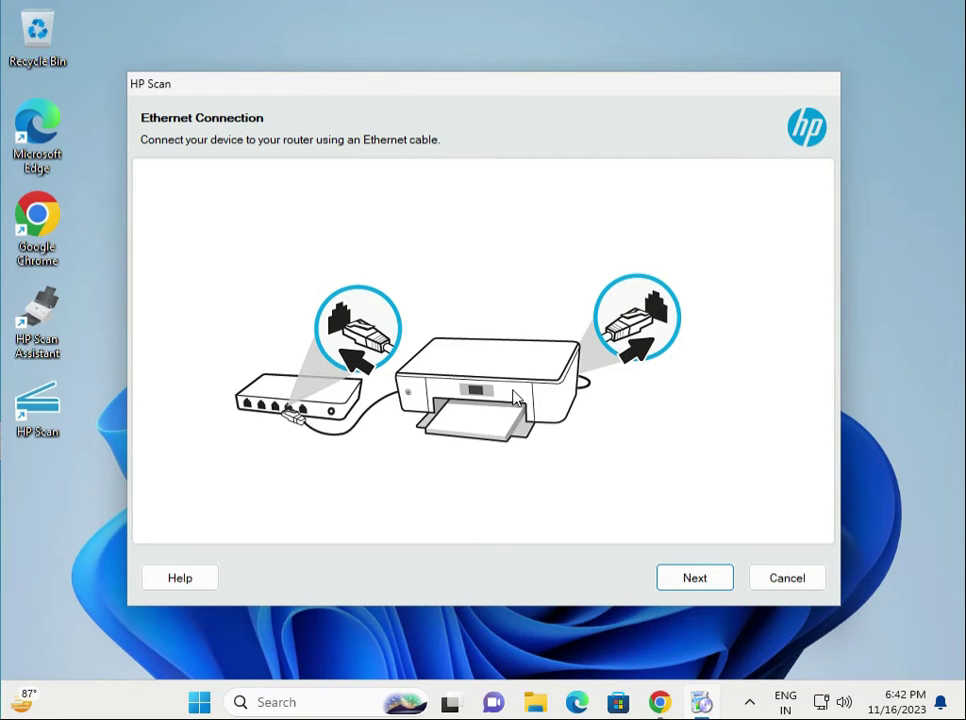
Step: Run the network device check, cancel the failed search, and decline searching online for solutions
{"action": "left_click", "coordinate": [711, 587]}
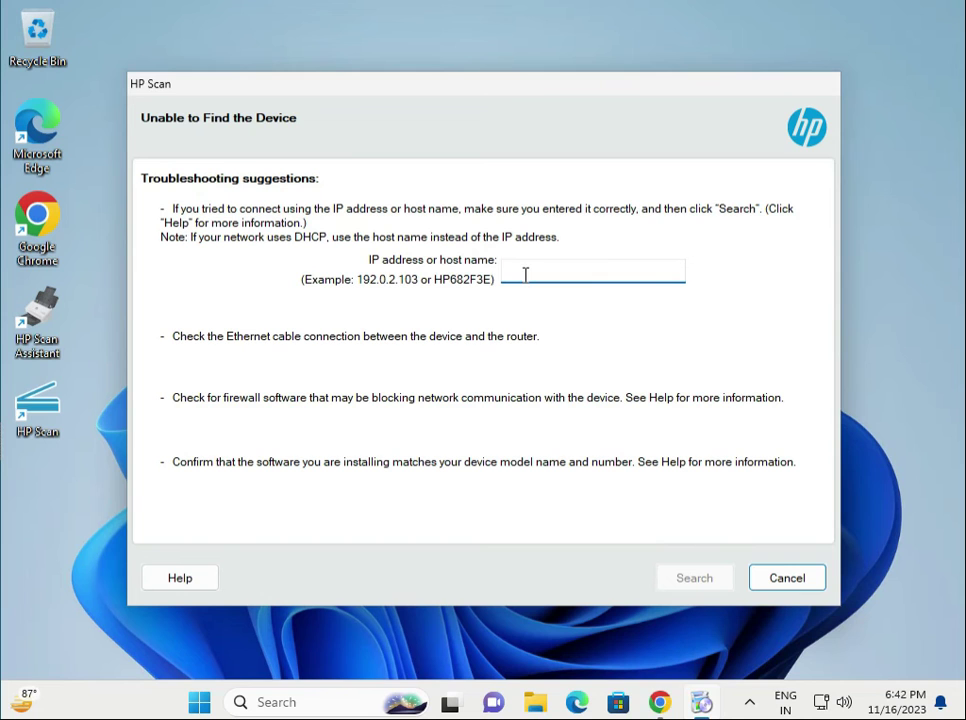
{"action": "left_click", "coordinate": [798, 580]}
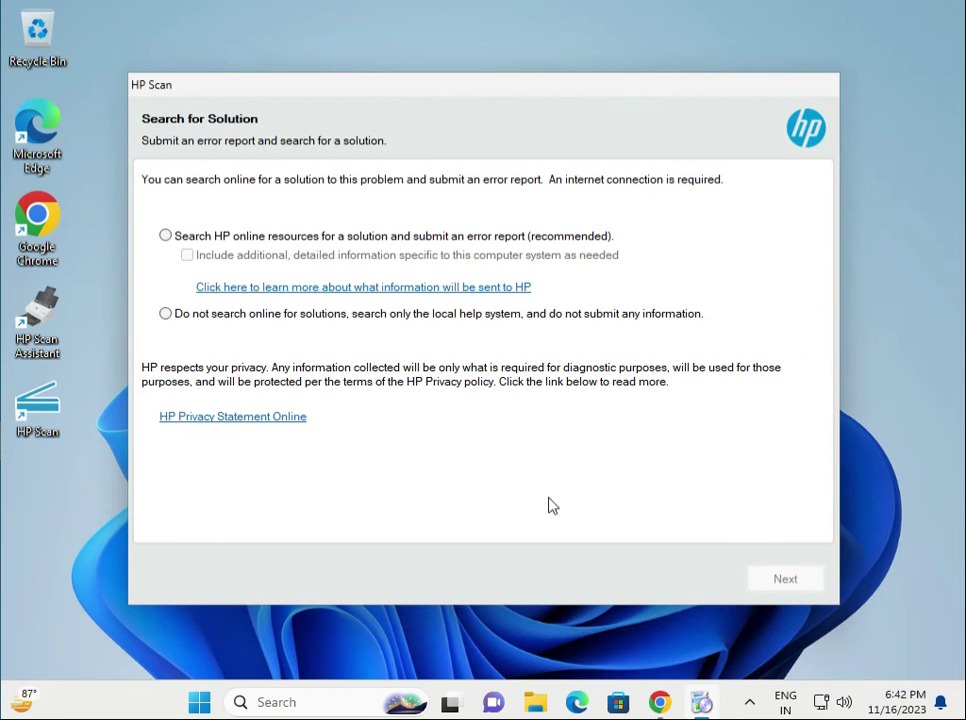
{"action": "left_click", "coordinate": [166, 313]}
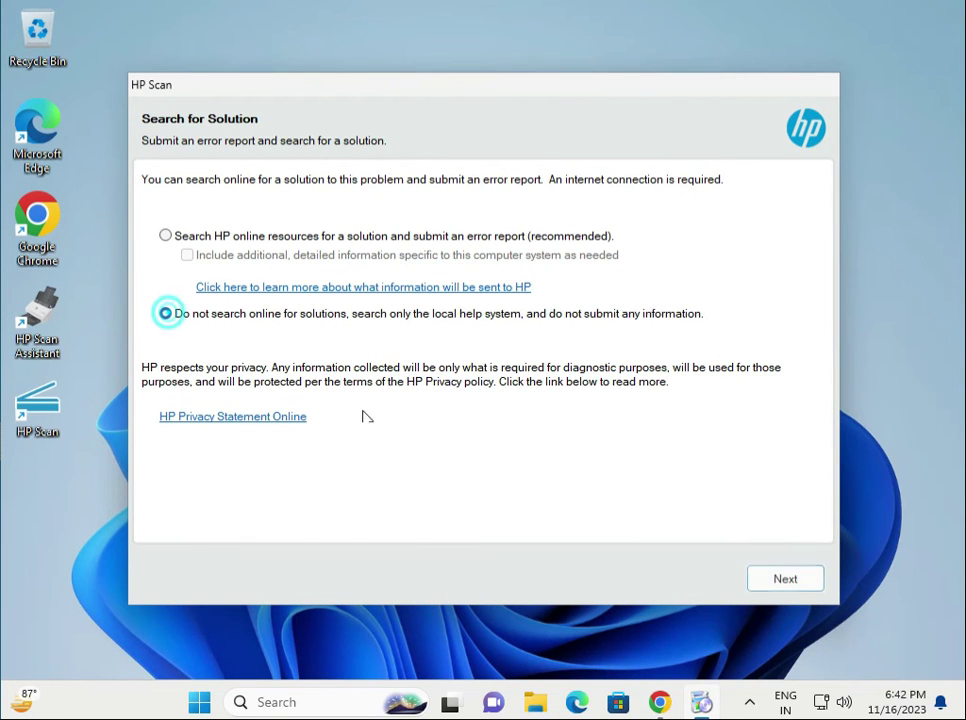
{"action": "left_click", "coordinate": [790, 580]}
{"action": "left_click", "coordinate": [774, 579]}
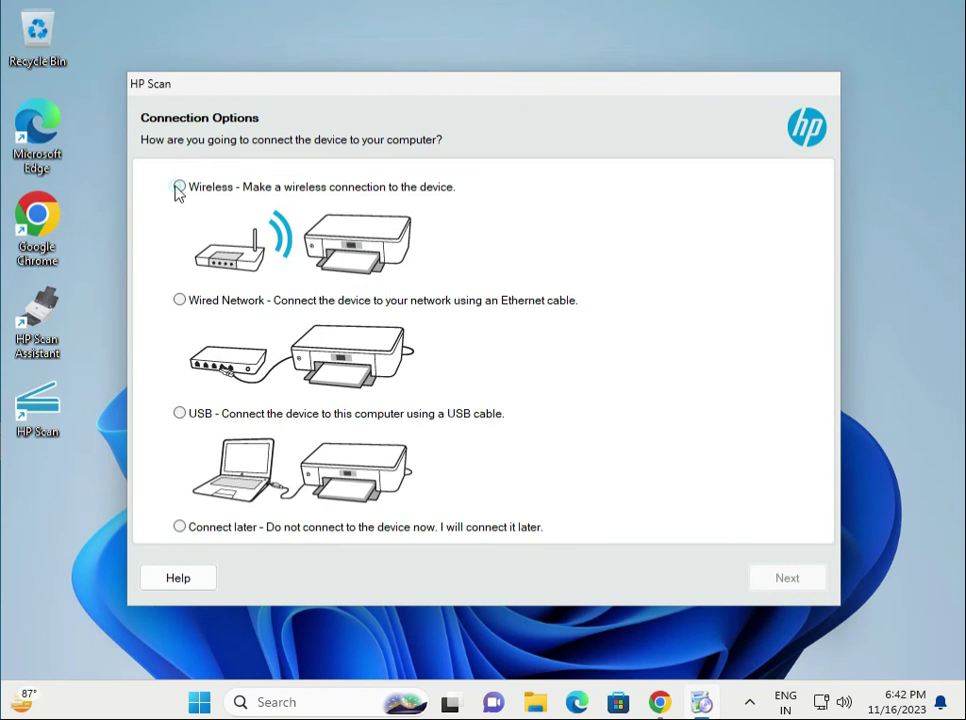
Step: Pick USB instead of Wireless or Wired Network as the connection type and confirm
{"action": "left_click", "coordinate": [179, 187]}
{"action": "left_click", "coordinate": [179, 300]}
{"action": "left_click", "coordinate": [180, 414]}
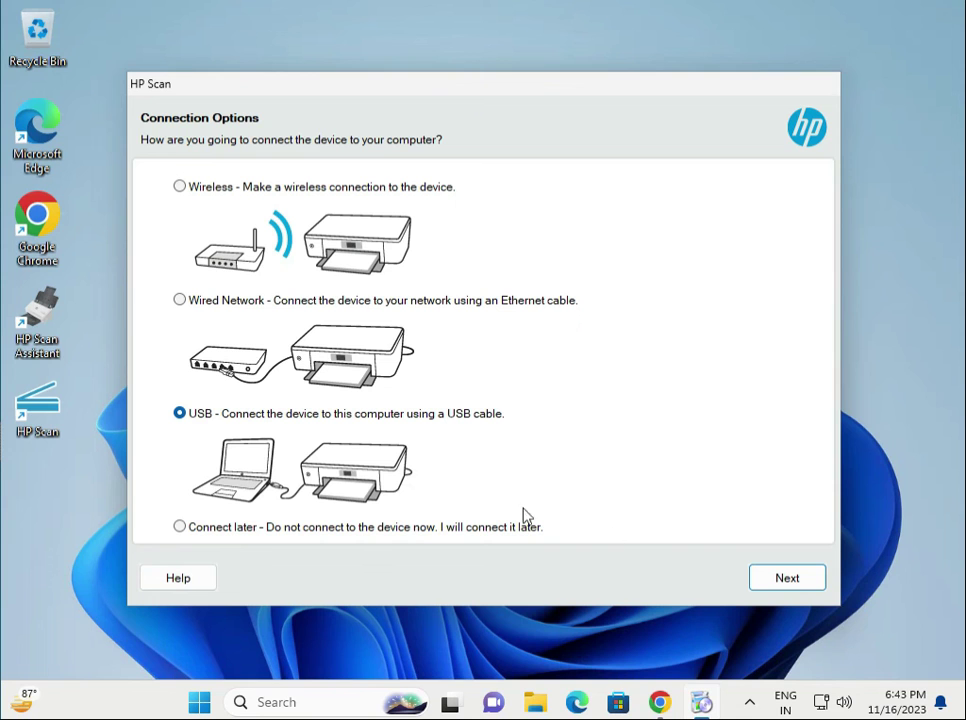
{"action": "left_click", "coordinate": [797, 580]}
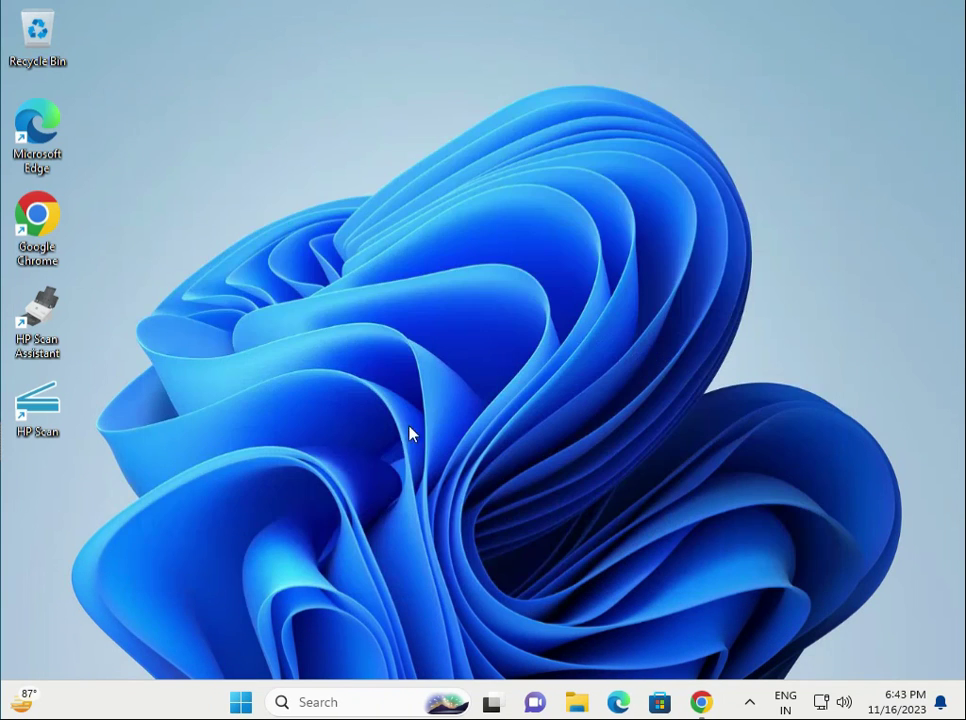